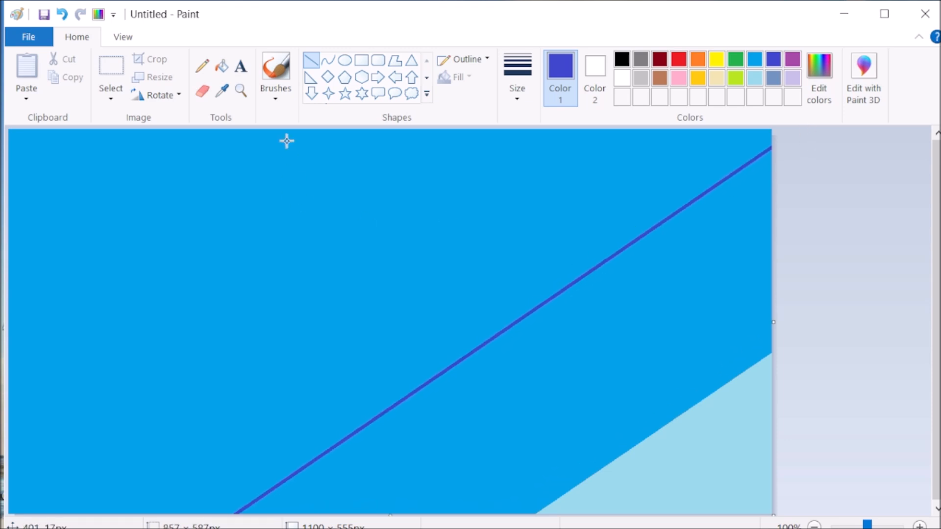
Step: Fill the area above the indigo diagonal line with the same indigo
left_click(222, 65)
left_click(515, 157)
Step: Mix a dark navy (RGB 27, 32, 101), draw a diagonal line across the indigo area, and fill above it with navy
left_click(819, 79)
left_click_drag(674, 237, 675, 283)
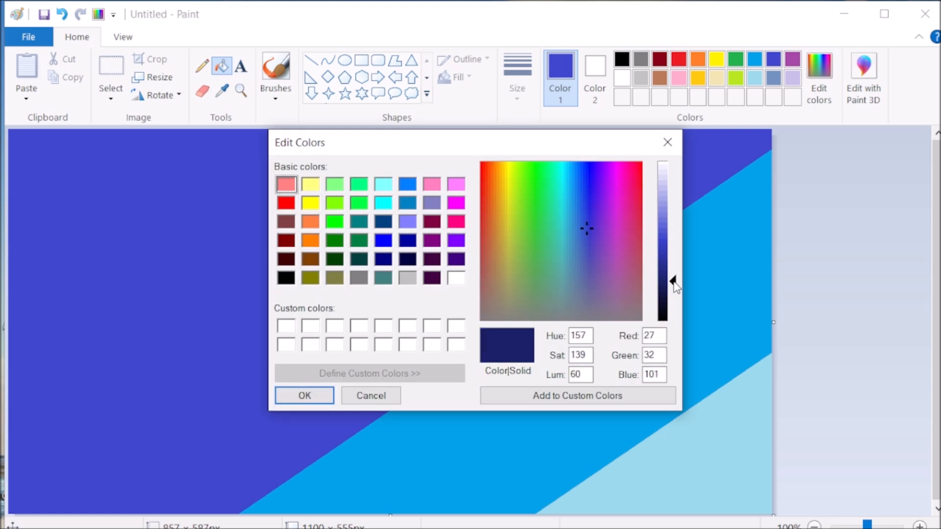
left_click(305, 395)
left_click(311, 60)
left_click_drag(348, 276, 34, 528)
left_click_drag(346, 275, 567, 100)
left_click(221, 67)
left_click(185, 289)
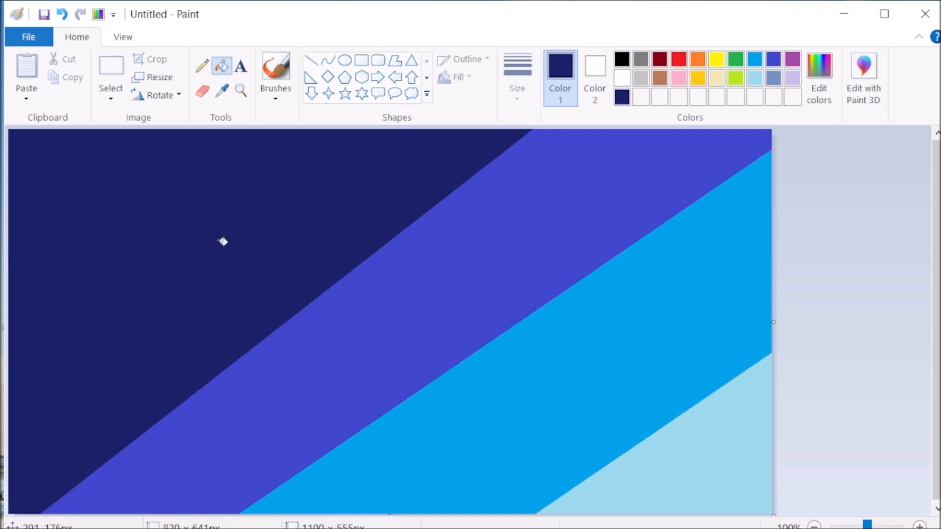
Step: Mix a near-black navy (RGB 15, 18, 57), draw a diagonal line across the canvas's upper-left corner, and fill that corner
left_click(821, 64)
left_click_drag(676, 285, 675, 300)
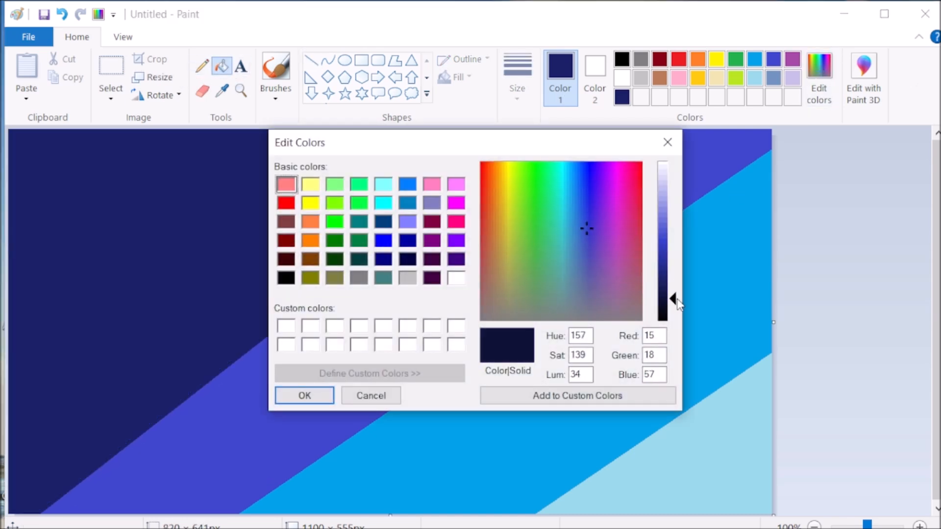
left_click(305, 395)
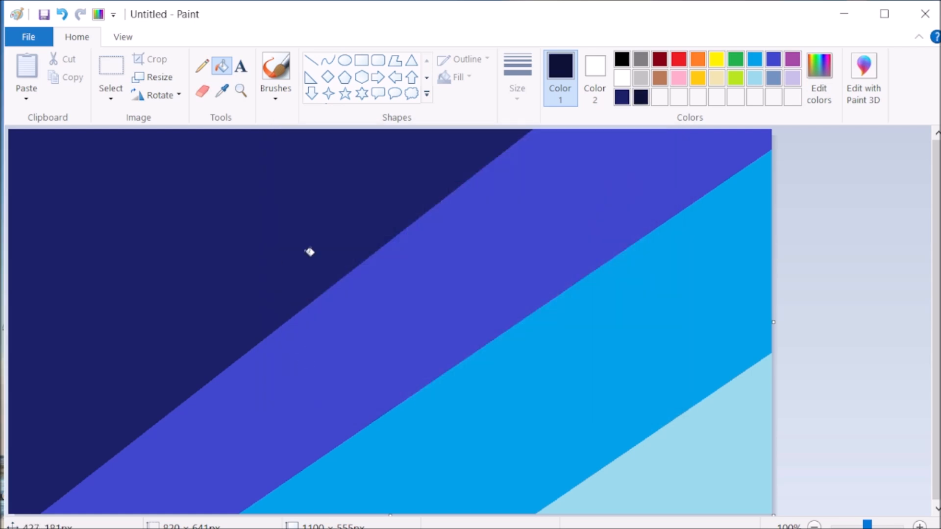
left_click(310, 60)
left_click_drag(223, 189, 8, 389)
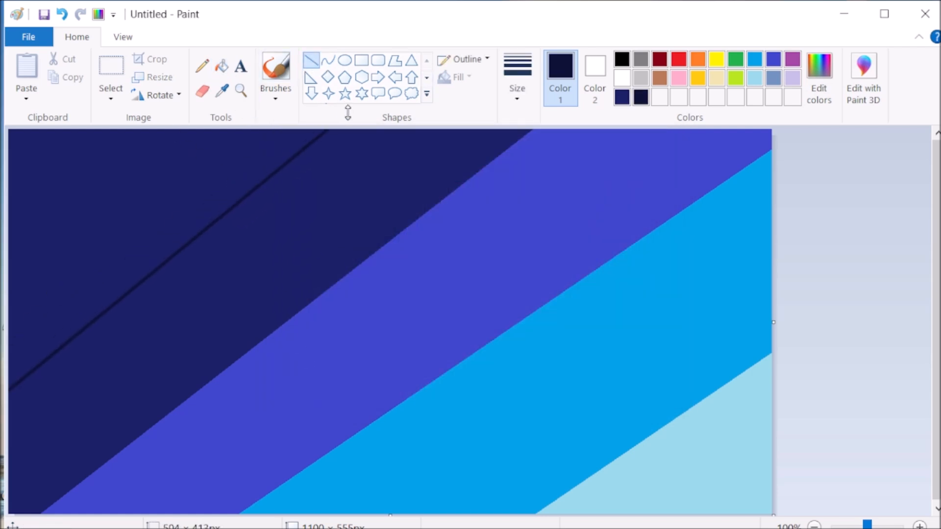
left_click(221, 65)
left_click(143, 224)
Step: Resize the image to 1 pixel wide without maintaining the aspect ratio
left_click(152, 77)
left_click(179, 150)
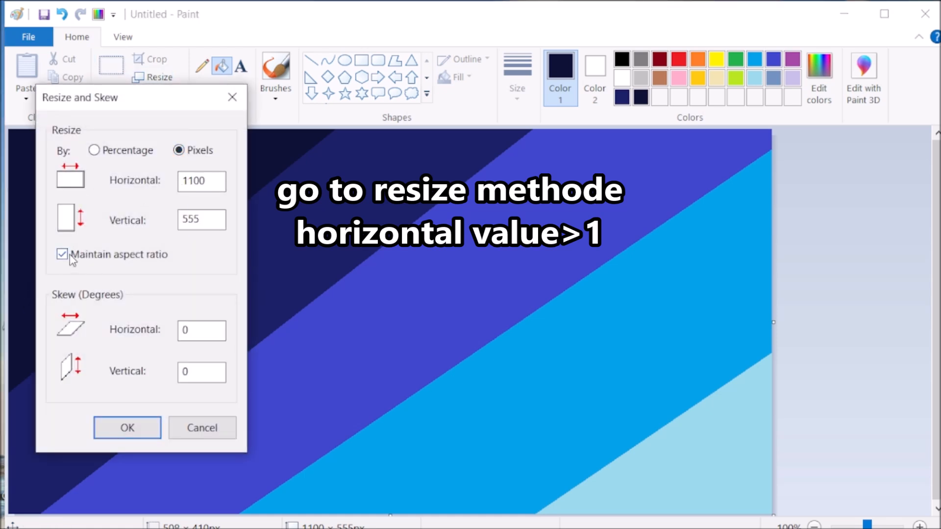
left_click_drag(208, 182, 159, 193)
key("BackSpace")
type("1")
left_click(126, 428)
Step: Resize the image to 1100 pixels wide, keeping the height at 555 pixels
left_click(153, 77)
left_click(185, 152)
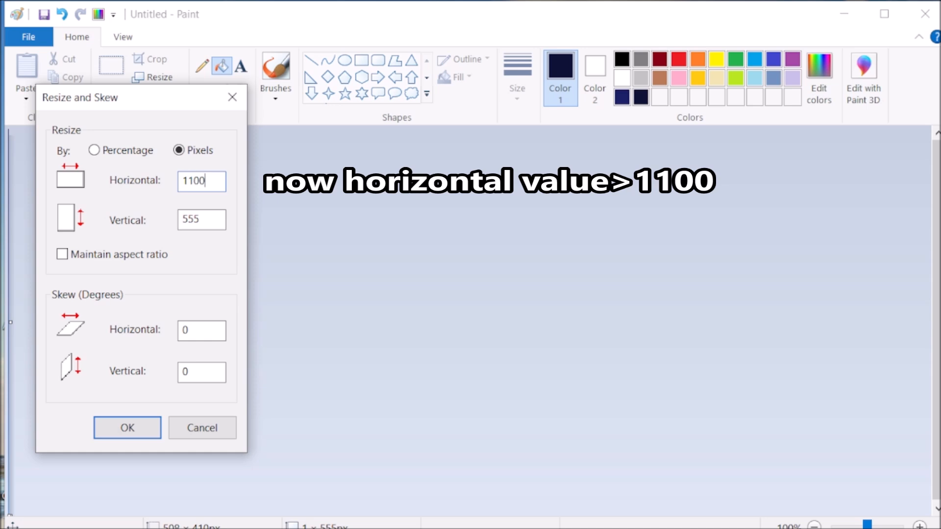
left_click(127, 427)
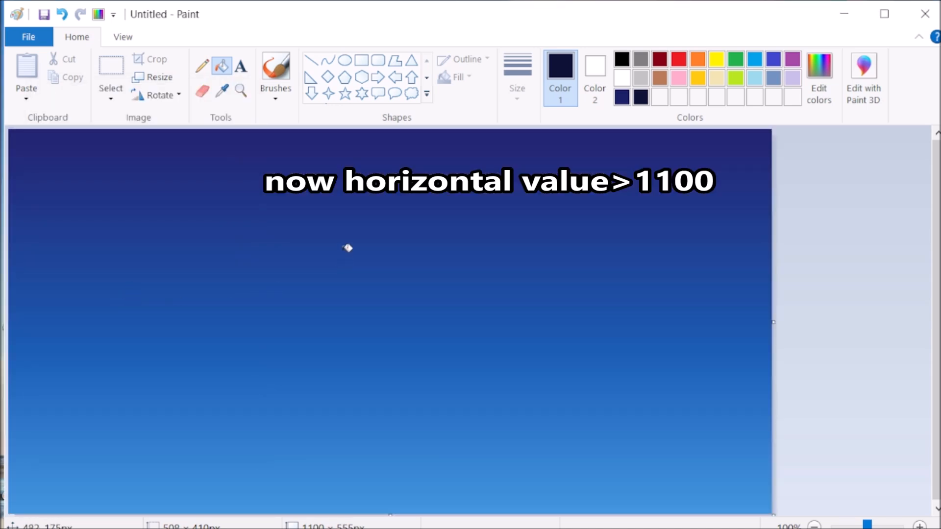
Step: Draw a thick black S-shaped curve descending across the full width of the canvas as the river's upper bank
left_click(327, 60)
left_click(621, 59)
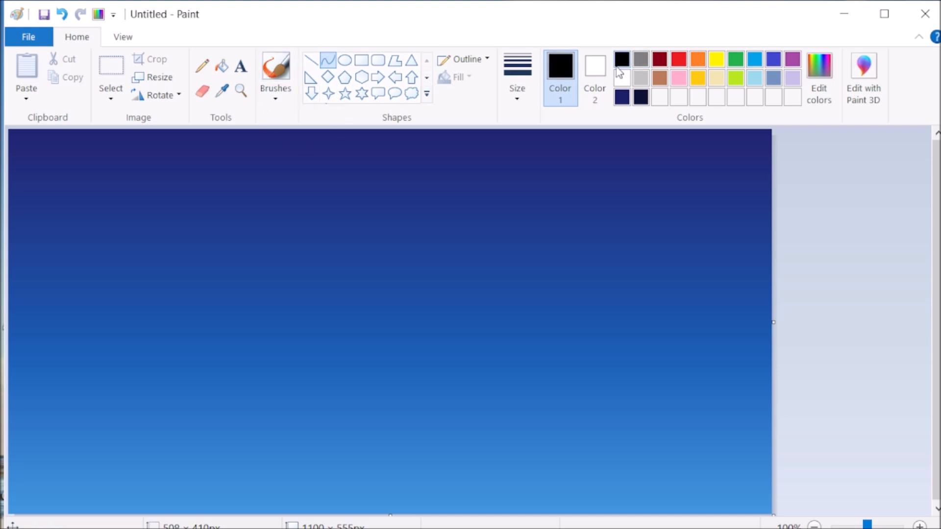
left_click(518, 98)
left_click(542, 195)
left_click_drag(8, 249, 62, 239)
key("ctrl+z")
left_click_drag(11, 191, 771, 400)
left_click_drag(213, 248, 450, 420)
left_click(847, 383)
Step: Draw a black S-curve from the upper bank line down to the canvas's bottom edge near its lower-right corner
left_click_drag(598, 384, 727, 514)
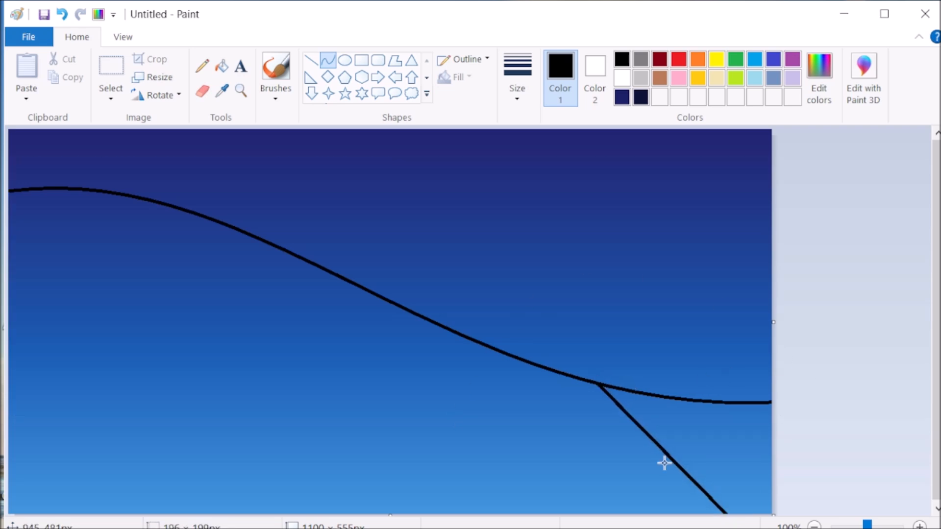
left_click_drag(662, 447, 615, 469)
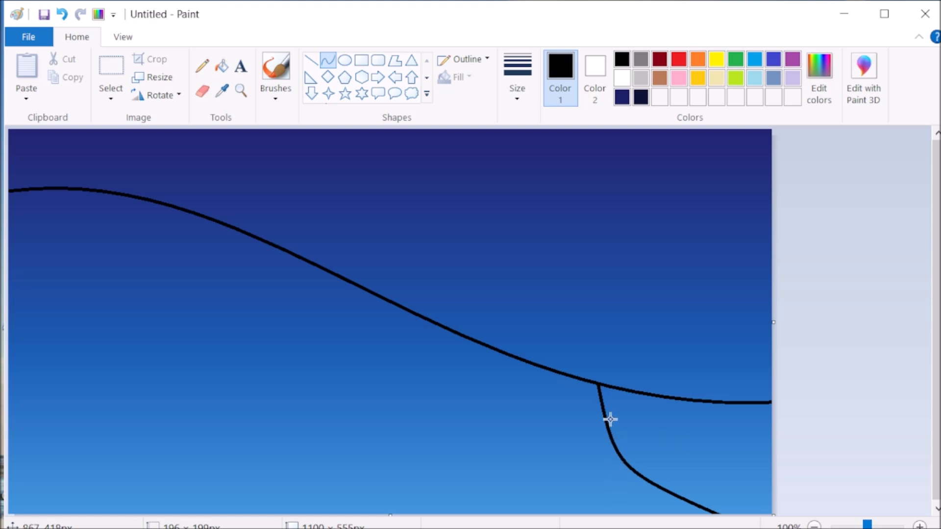
left_click_drag(610, 419, 570, 456)
left_click(661, 302)
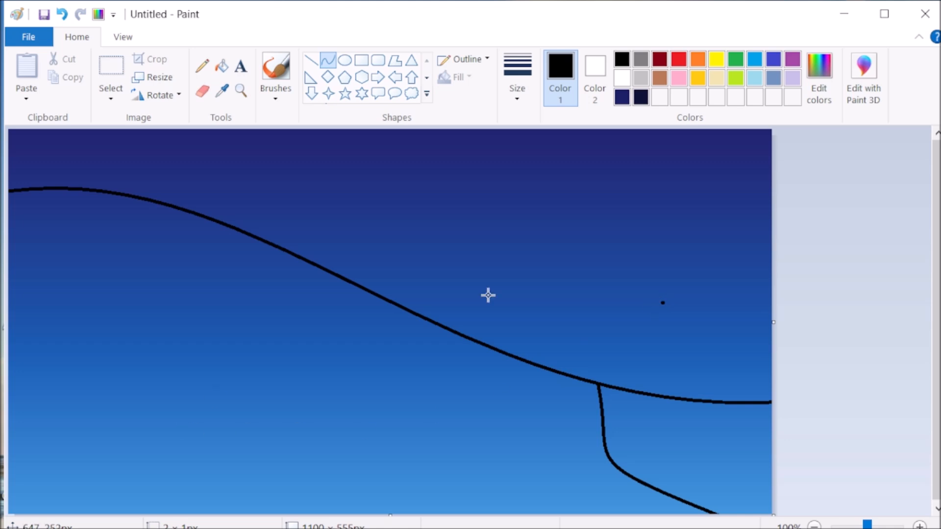
left_click(62, 13)
Step: Draw a black S-curve from the canvas's left edge, below the first curve, to its bottom edge as the river's lower bank
left_click_drag(4, 369, 501, 525)
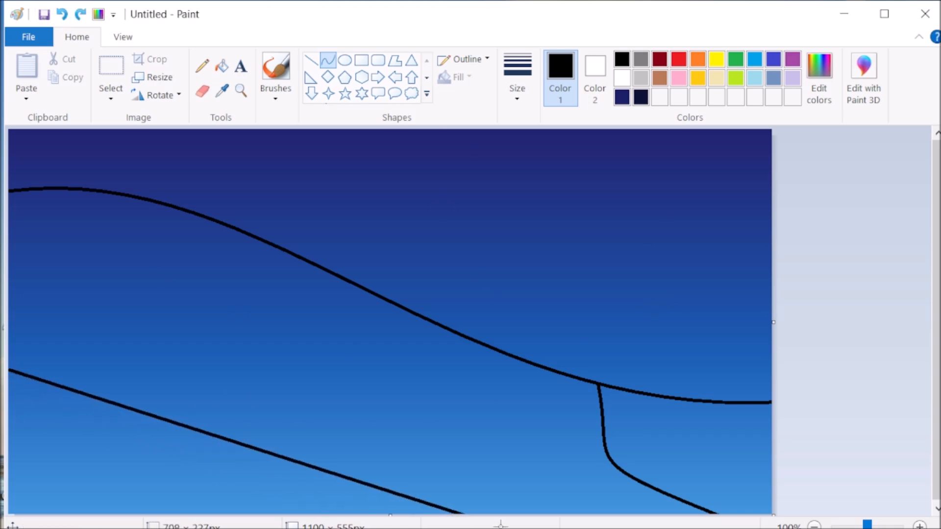
key("ctrl+z")
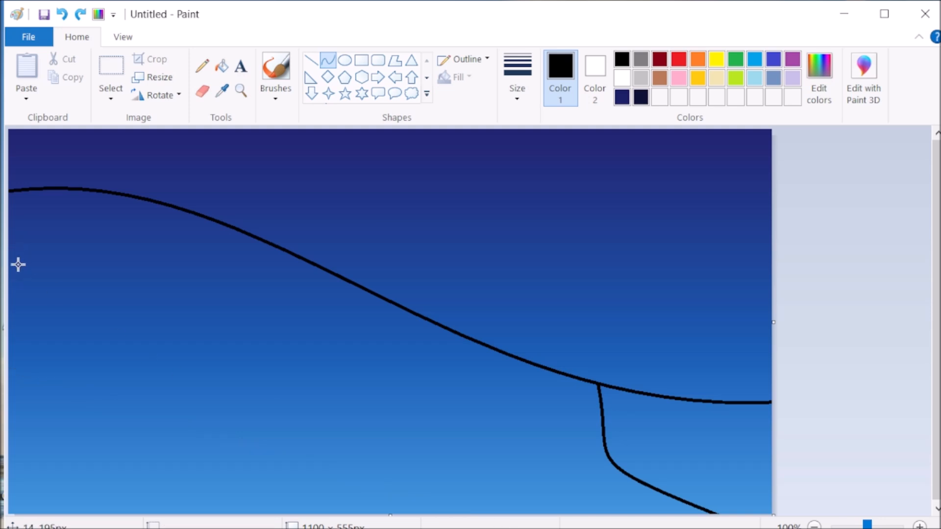
left_click_drag(9, 254, 521, 514)
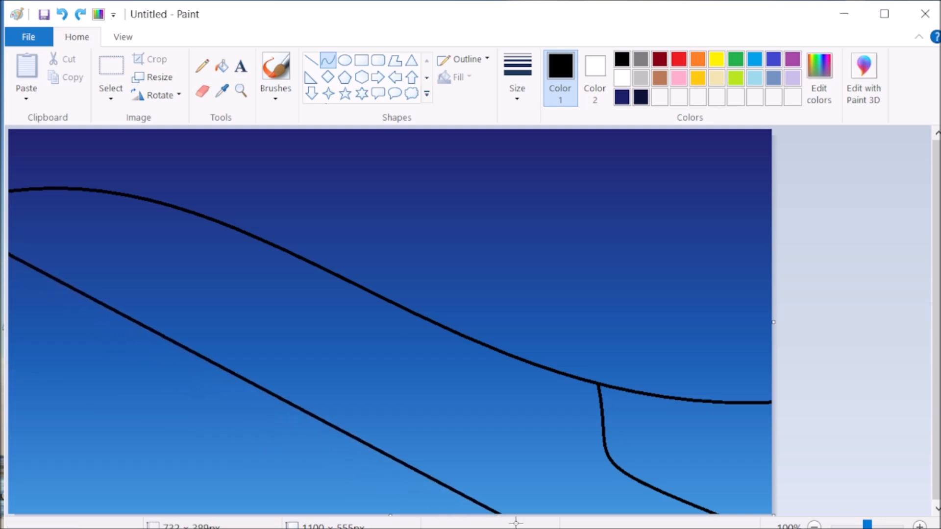
left_click_drag(444, 476, 474, 413)
left_click_drag(195, 318, 38, 433)
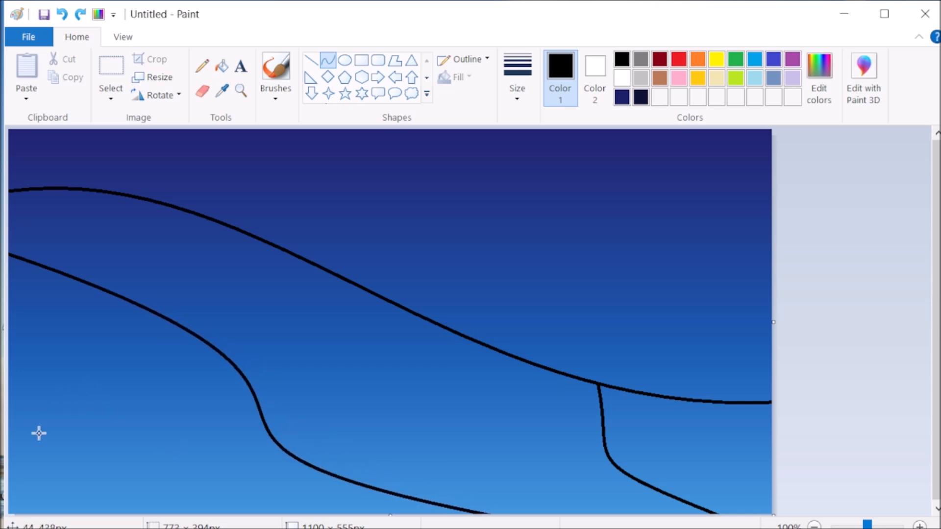
left_click(681, 249)
key("ctrl+z")
Step: Draw a short black curve that rounds off the corner between the upper bank line and the lower-right curve
left_click_drag(482, 343, 605, 434)
left_click_drag(549, 390, 580, 392)
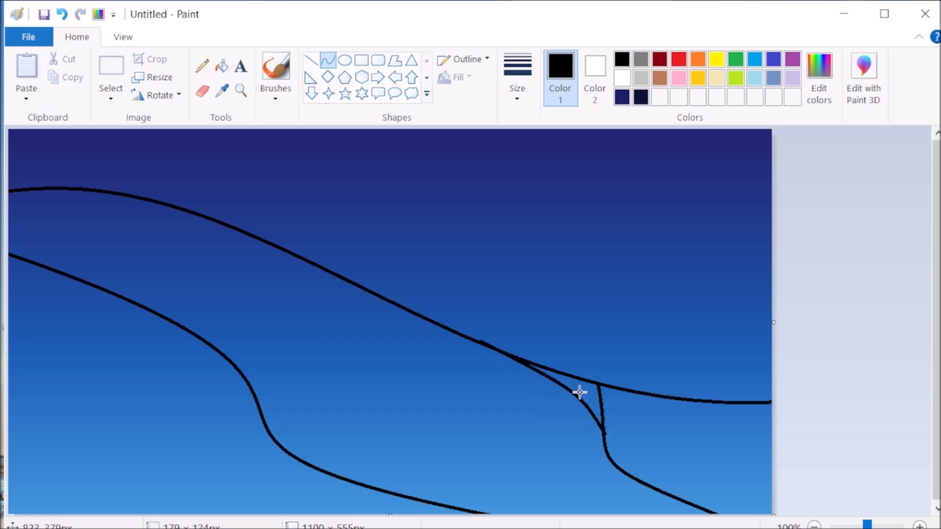
Step: Mix a custom green (RGB 28, 147, 64) and brush it over all the land above the river's upper bank
left_click(276, 69)
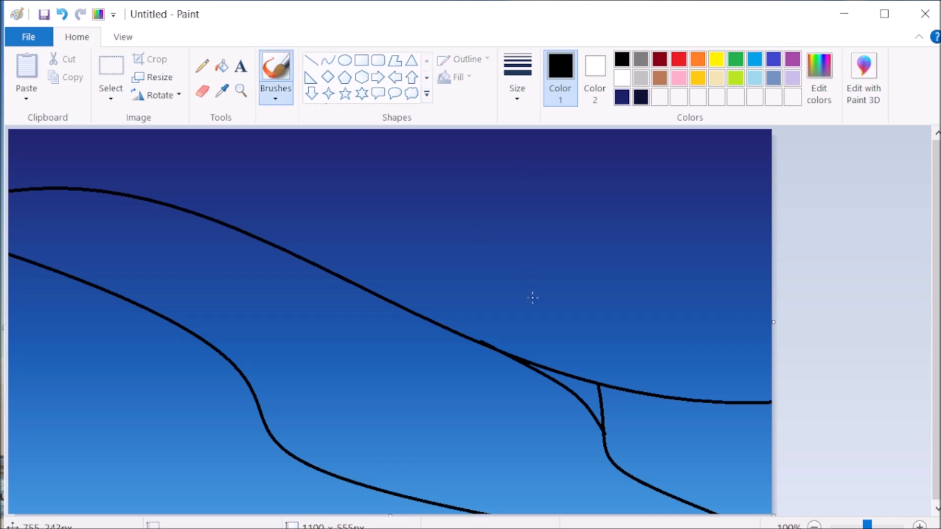
left_click(826, 74)
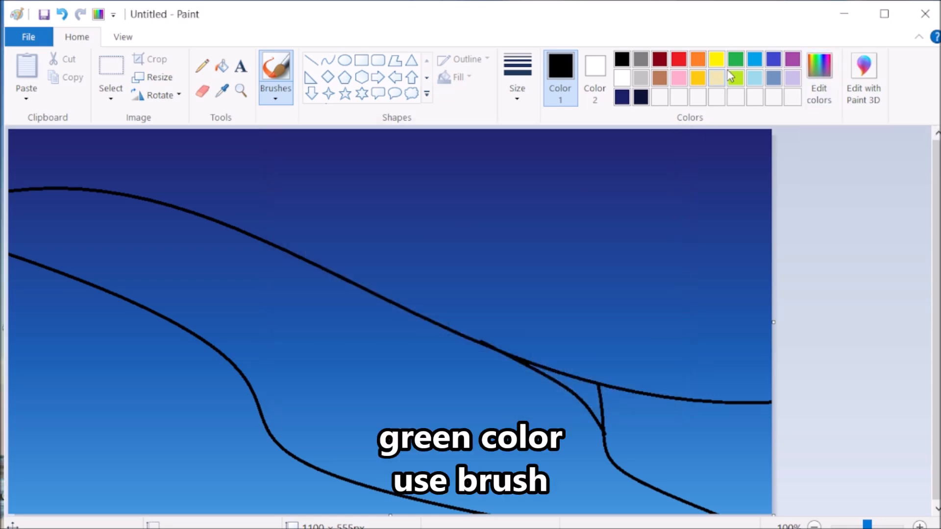
left_click(736, 59)
left_click(819, 74)
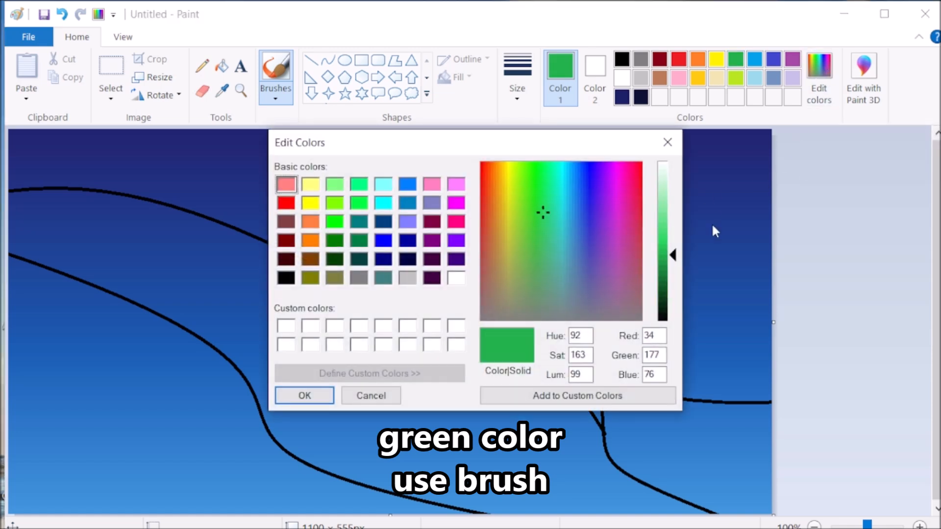
mouse_move(674, 254)
left_mouse_down()
mouse_move(676, 272)
mouse_move(672, 265)
left_mouse_up()
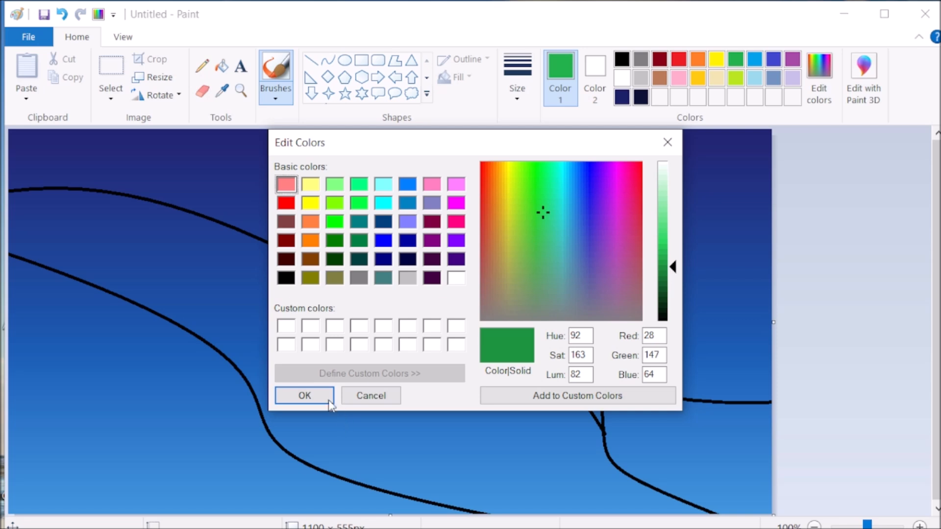
left_click(305, 396)
mouse_move(35, 170)
left_mouse_down()
mouse_move(11, 178)
mouse_move(60, 171)
mouse_move(14, 148)
mouse_move(195, 131)
mouse_move(545, 133)
mouse_move(707, 153)
mouse_move(694, 148)
mouse_move(699, 134)
mouse_move(777, 141)
mouse_move(754, 139)
mouse_move(766, 157)
mouse_move(779, 354)
mouse_move(744, 169)
mouse_move(610, 171)
mouse_move(609, 160)
mouse_move(453, 142)
mouse_move(749, 159)
mouse_move(763, 265)
mouse_move(732, 177)
mouse_move(503, 167)
mouse_move(770, 226)
mouse_move(740, 193)
mouse_move(753, 225)
mouse_move(540, 179)
mouse_move(642, 223)
mouse_move(648, 241)
mouse_move(608, 234)
mouse_move(680, 263)
mouse_move(765, 393)
mouse_move(765, 490)
mouse_move(742, 325)
mouse_move(744, 388)
mouse_move(754, 370)
mouse_move(677, 427)
mouse_move(537, 326)
mouse_move(626, 371)
mouse_move(629, 252)
mouse_move(563, 276)
mouse_move(693, 274)
mouse_move(558, 284)
left_mouse_up()
mouse_move(710, 300)
left_mouse_down()
mouse_move(626, 342)
mouse_move(687, 419)
mouse_move(675, 403)
left_mouse_up()
left_click_drag(730, 508, 708, 501)
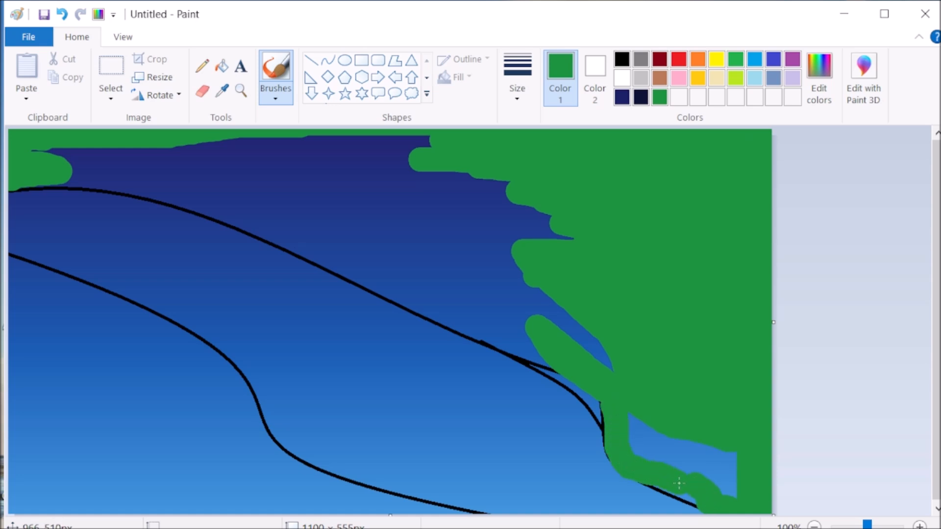
mouse_move(625, 419)
left_mouse_down()
mouse_move(649, 455)
mouse_move(730, 486)
left_mouse_up()
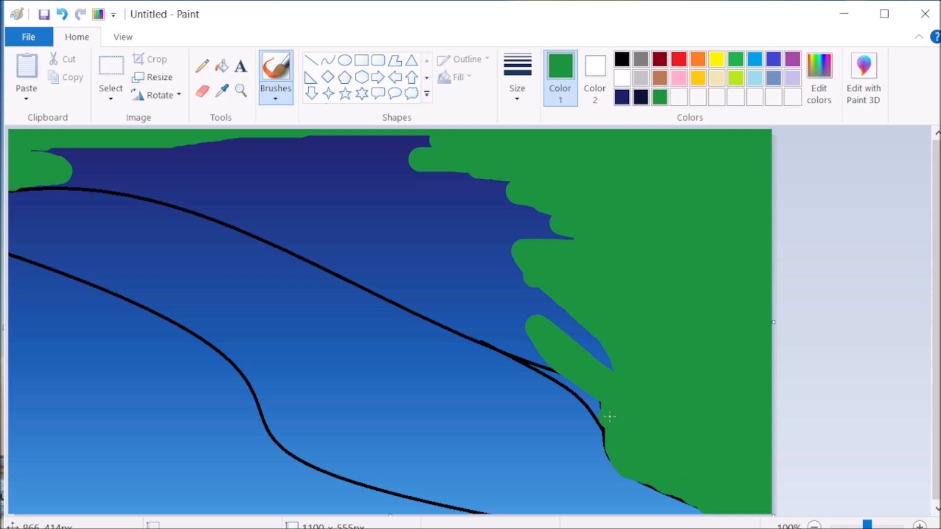
mouse_move(558, 368)
left_mouse_down()
mouse_move(525, 345)
mouse_move(607, 409)
mouse_move(536, 347)
mouse_move(534, 357)
mouse_move(564, 328)
mouse_move(605, 366)
mouse_move(603, 348)
mouse_move(483, 227)
mouse_move(292, 166)
mouse_move(56, 156)
mouse_move(492, 156)
mouse_move(203, 147)
mouse_move(364, 144)
mouse_move(486, 206)
mouse_move(476, 182)
mouse_move(507, 241)
mouse_move(423, 206)
mouse_move(396, 169)
mouse_move(338, 188)
mouse_move(571, 310)
mouse_move(347, 215)
mouse_move(430, 261)
mouse_move(465, 257)
mouse_move(512, 279)
mouse_move(272, 186)
mouse_move(310, 195)
mouse_move(41, 172)
mouse_move(226, 206)
mouse_move(175, 196)
mouse_move(304, 245)
mouse_move(217, 188)
mouse_move(518, 300)
mouse_move(540, 323)
mouse_move(451, 301)
mouse_move(378, 268)
mouse_move(417, 268)
left_mouse_up()
left_click_drag(539, 342, 392, 286)
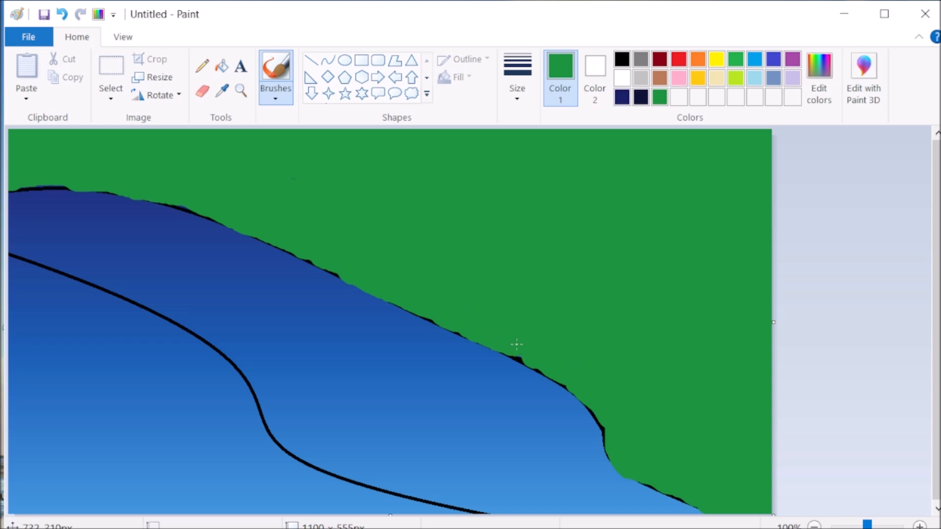
Step: Brush the same green over all the land below the river's lower bank
mouse_move(38, 275)
left_mouse_down()
mouse_move(20, 272)
mouse_move(214, 360)
mouse_move(246, 396)
mouse_move(273, 440)
mouse_move(268, 450)
left_mouse_up()
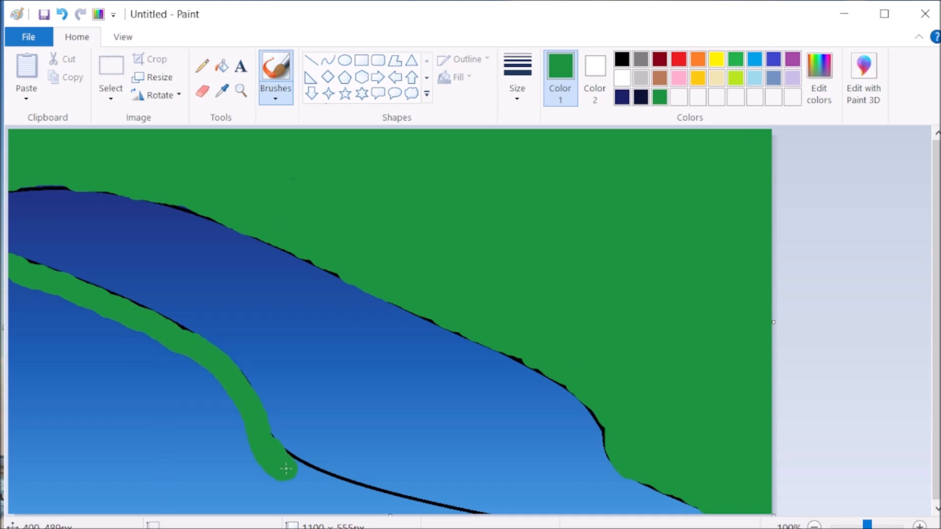
left_click_drag(313, 479, 447, 517)
mouse_move(348, 520)
left_mouse_down()
mouse_move(54, 510)
mouse_move(15, 380)
mouse_move(25, 294)
mouse_move(222, 391)
left_mouse_up()
mouse_move(149, 342)
left_mouse_down()
mouse_move(23, 330)
mouse_move(111, 343)
mouse_move(260, 432)
mouse_move(166, 385)
mouse_move(18, 337)
mouse_move(19, 474)
mouse_move(47, 503)
mouse_move(306, 496)
left_mouse_up()
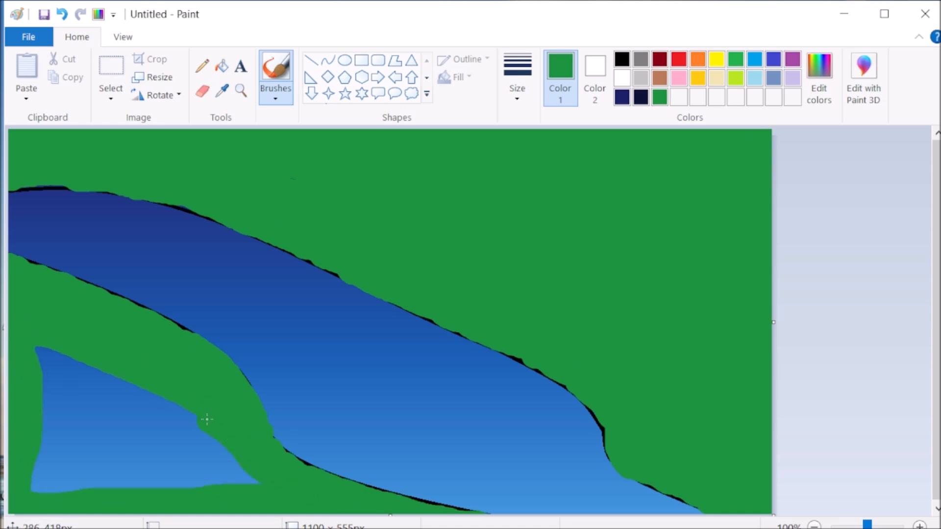
mouse_move(219, 428)
left_mouse_down()
mouse_move(121, 370)
mouse_move(27, 343)
left_mouse_up()
mouse_move(32, 466)
left_mouse_down()
mouse_move(82, 485)
mouse_move(259, 483)
mouse_move(56, 363)
left_mouse_up()
mouse_move(67, 474)
left_mouse_down()
mouse_move(66, 388)
mouse_move(109, 448)
mouse_move(78, 407)
left_mouse_up()
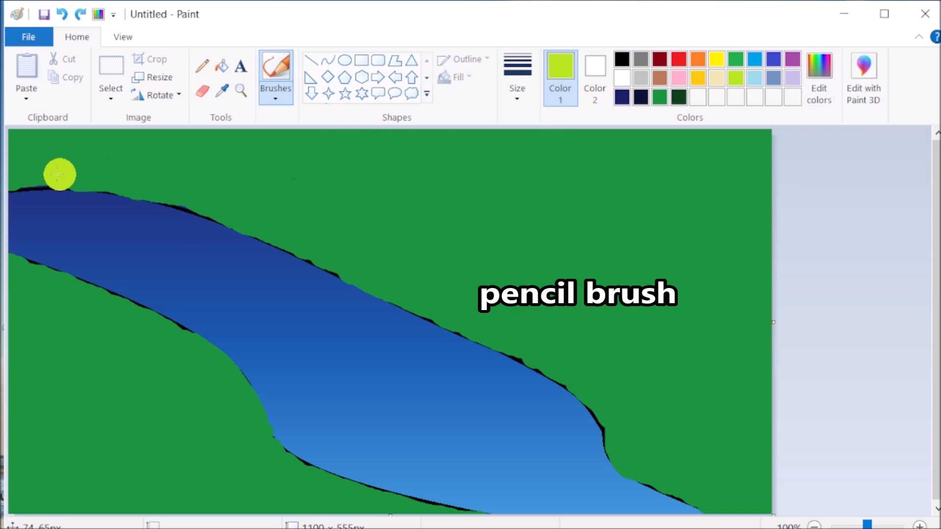
Step: Brush textured lime green along the canvas's upper edge, widening it toward the upper-right corner
mouse_move(23, 139)
left_mouse_down()
mouse_move(127, 146)
mouse_move(524, 134)
mouse_move(759, 152)
mouse_move(755, 218)
left_mouse_up()
mouse_move(466, 159)
left_mouse_down()
mouse_move(671, 208)
mouse_move(727, 264)
left_mouse_up()
mouse_move(684, 250)
left_mouse_down()
mouse_move(738, 184)
mouse_move(647, 194)
left_mouse_up()
Step: Brush a standard green band along the lower edge of the lime area on the upper land
left_click(735, 59)
mouse_move(15, 169)
left_mouse_down()
mouse_move(328, 158)
mouse_move(487, 200)
mouse_move(454, 160)
mouse_move(693, 251)
mouse_move(557, 235)
mouse_move(714, 242)
mouse_move(571, 269)
mouse_move(283, 164)
left_mouse_up()
key("ctrl+z")
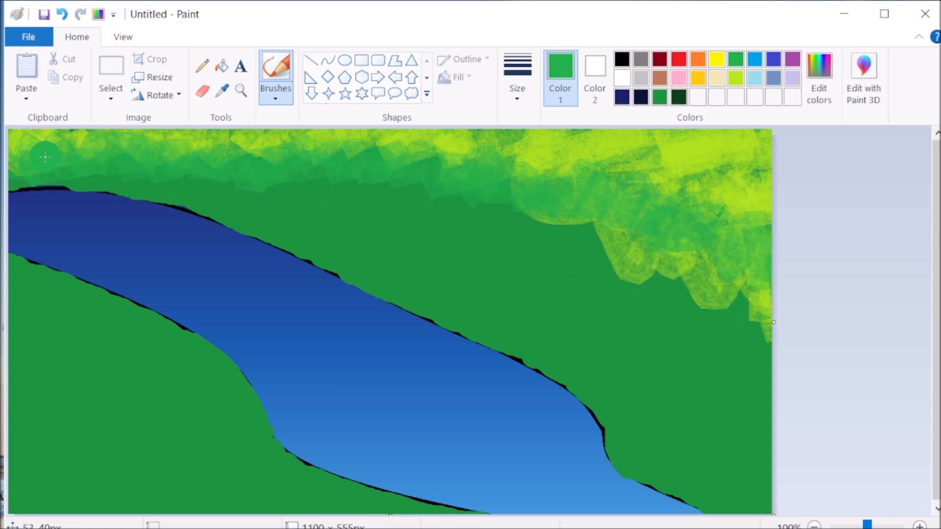
mouse_move(384, 159)
left_mouse_down()
mouse_move(583, 200)
mouse_move(781, 213)
left_mouse_up()
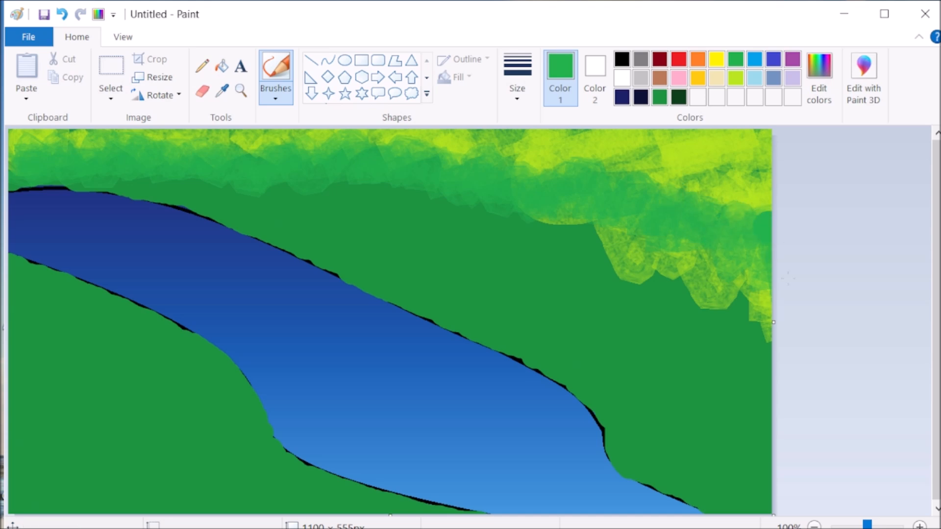
Step: Blend the lower edge of the lighter greens into the upper land with the custom medium green
left_click(660, 98)
mouse_move(754, 301)
left_mouse_down()
mouse_move(684, 373)
mouse_move(720, 263)
mouse_move(743, 290)
mouse_move(720, 276)
mouse_move(678, 293)
mouse_move(630, 219)
mouse_move(542, 225)
mouse_move(484, 194)
mouse_move(437, 207)
mouse_move(289, 176)
mouse_move(325, 168)
mouse_move(189, 176)
mouse_move(119, 160)
mouse_move(12, 174)
mouse_move(284, 168)
left_mouse_up()
mouse_move(534, 203)
left_mouse_down()
mouse_move(659, 230)
mouse_move(780, 321)
left_mouse_up()
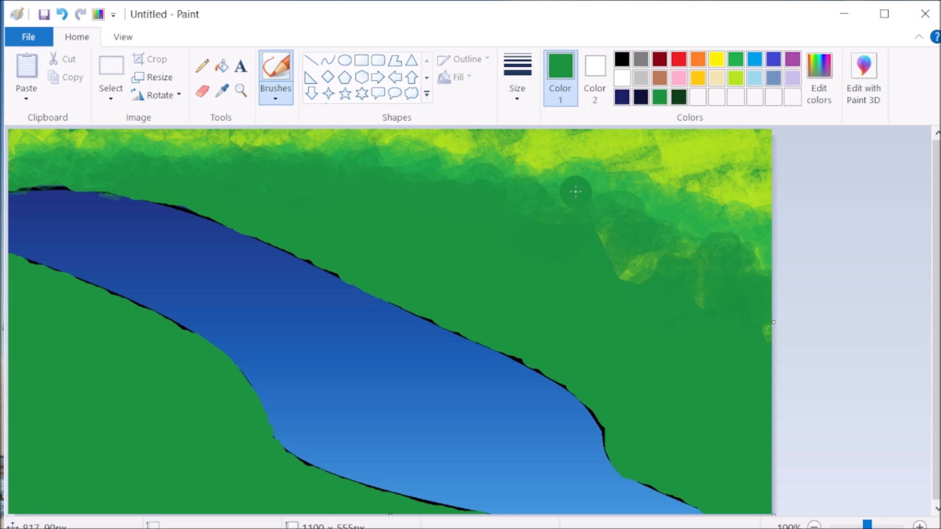
Step: Mix a dark green and brush a shaded band across the upper land, following the river to the canvas's right edge
left_click(818, 77)
left_click_drag(672, 264, 672, 294)
left_click(305, 395)
mouse_move(177, 183)
left_mouse_down()
mouse_move(402, 189)
mouse_move(732, 313)
mouse_move(607, 280)
mouse_move(772, 356)
left_mouse_up()
mouse_move(221, 202)
left_mouse_down()
mouse_move(302, 226)
mouse_move(400, 215)
mouse_move(564, 268)
mouse_move(607, 269)
left_mouse_up()
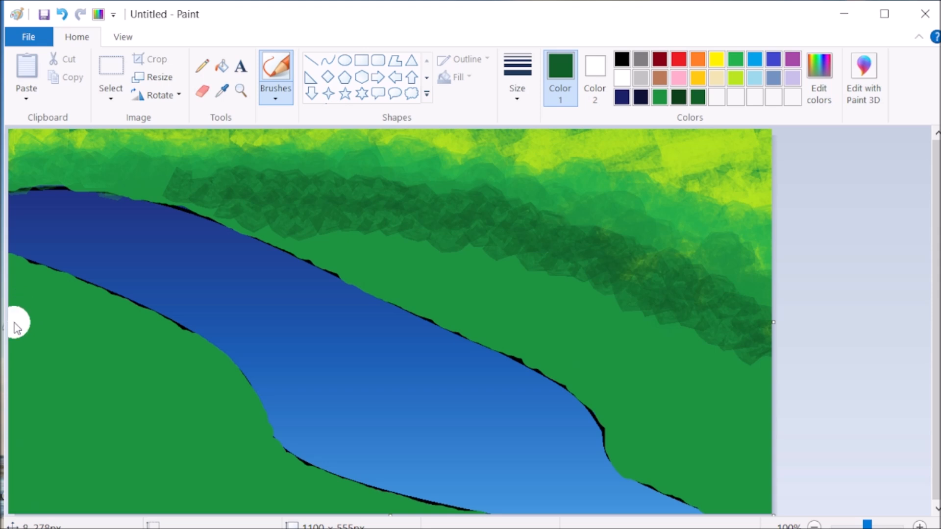
Step: Brush a dark green band diagonally across the lower-left land and soften its lower edge with the custom medium green
mouse_move(21, 310)
left_mouse_down()
mouse_move(115, 426)
mouse_move(189, 457)
mouse_move(377, 509)
left_mouse_up()
mouse_move(20, 313)
left_mouse_down()
mouse_move(93, 359)
mouse_move(302, 500)
mouse_move(427, 512)
left_mouse_up()
left_click(735, 59)
left_click(660, 97)
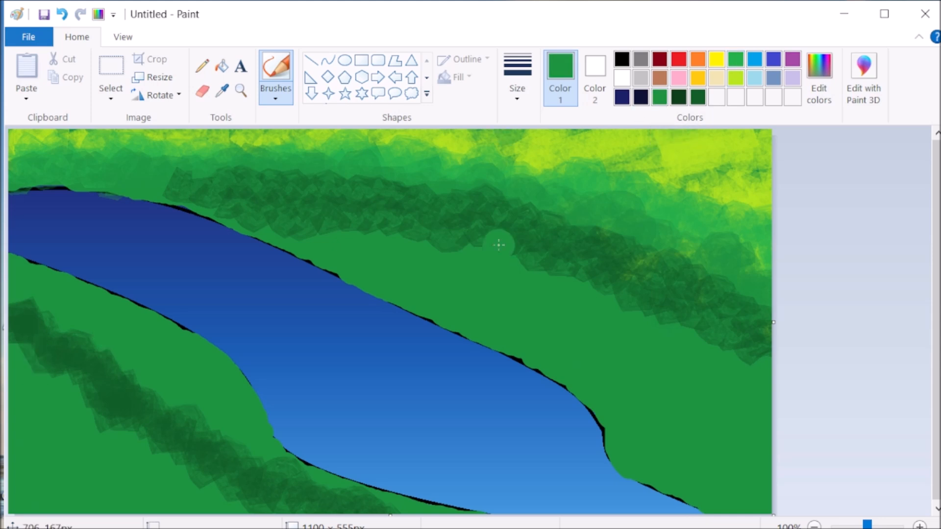
mouse_move(19, 334)
left_mouse_down()
mouse_move(54, 392)
mouse_move(97, 407)
mouse_move(151, 463)
mouse_move(200, 493)
mouse_move(249, 494)
mouse_move(307, 510)
left_mouse_up()
Step: Shade the lower-left land with standard green below the dark band and lime green in the canvas's bottom-left corner
left_click(736, 60)
mouse_move(25, 391)
left_mouse_down()
mouse_move(66, 398)
mouse_move(230, 510)
mouse_move(258, 512)
left_mouse_up()
left_click_drag(17, 422, 179, 504)
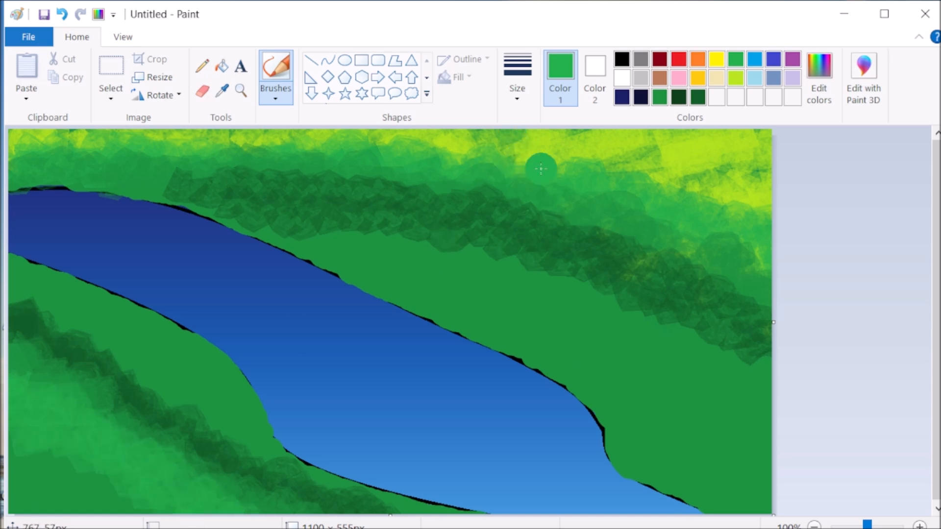
left_click(737, 80)
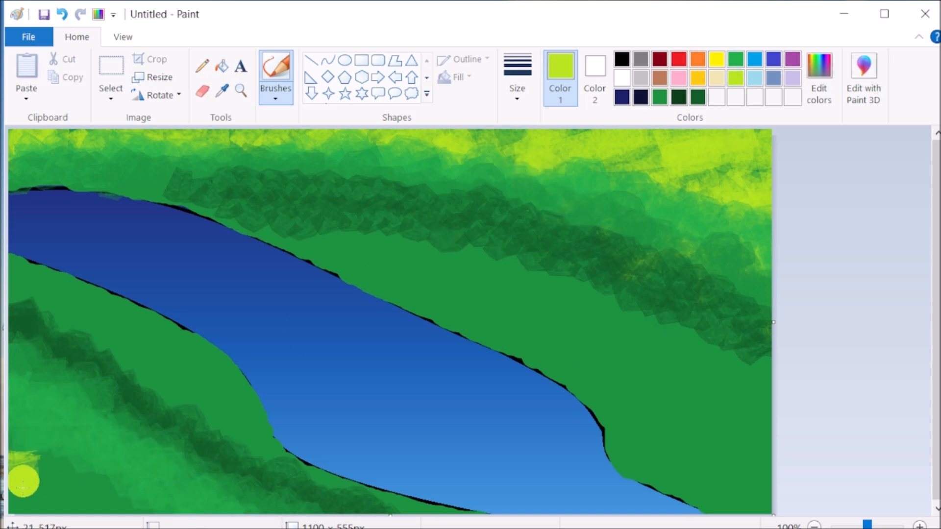
mouse_move(16, 448)
left_mouse_down()
mouse_move(104, 506)
mouse_move(65, 483)
mouse_move(59, 455)
mouse_move(16, 500)
left_mouse_up()
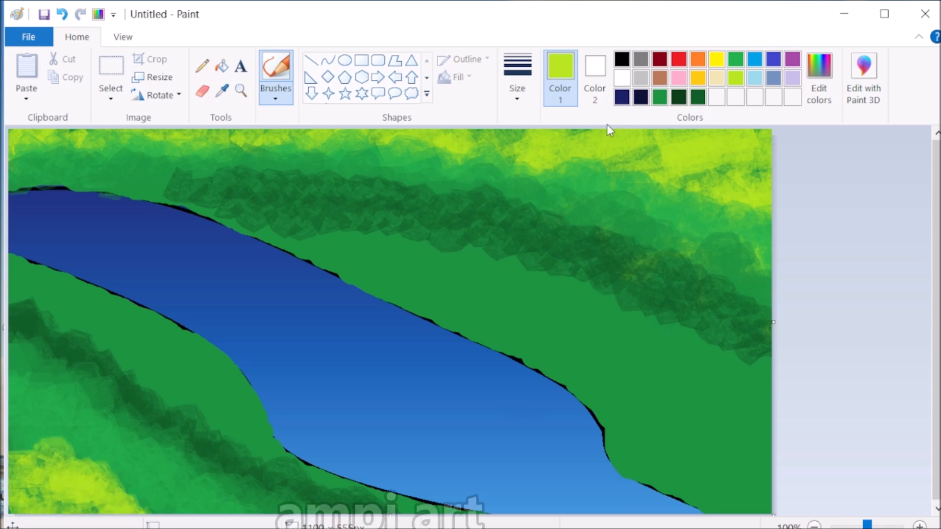
Step: Mix a lighter lime, adjust the brush size and dab highlights over the canvas's bottom-left corner
left_click(819, 79)
left_click_drag(673, 244, 672, 229)
left_click(308, 395)
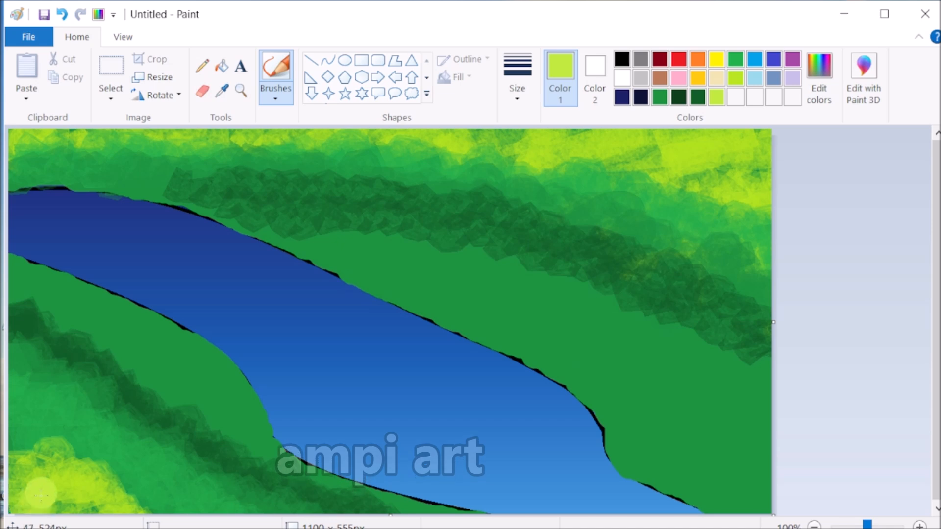
left_click(517, 78)
left_click(550, 230)
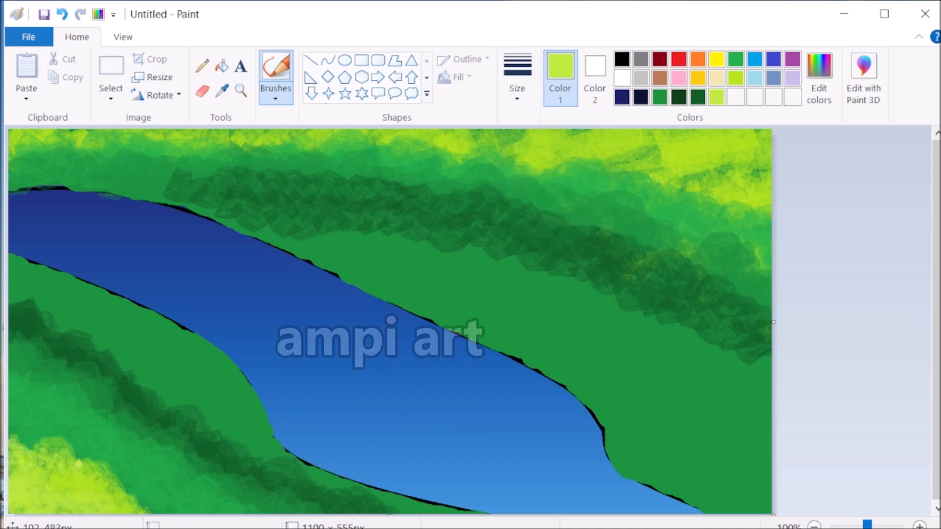
Step: Extend the dark green shaded band along the upper land to the canvas's left edge
left_click(697, 97)
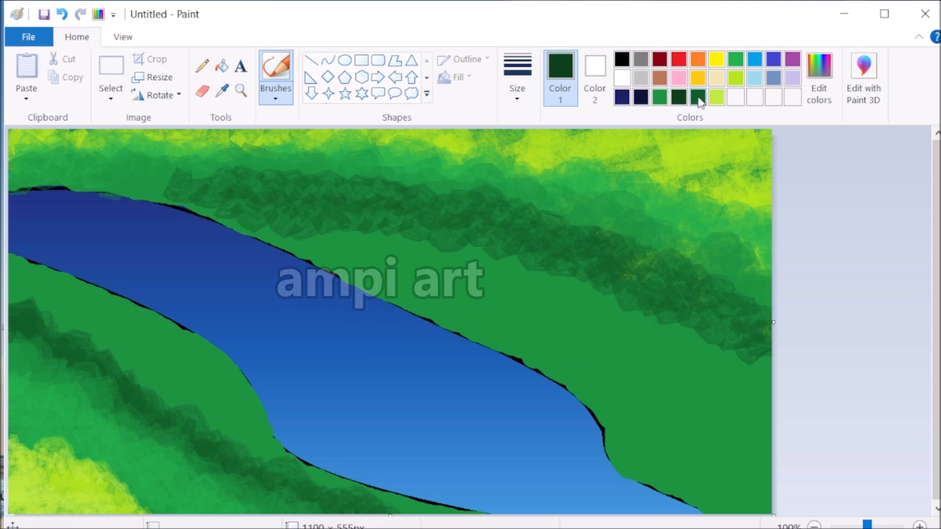
mouse_move(18, 184)
left_mouse_down()
mouse_move(42, 168)
mouse_move(163, 184)
mouse_move(157, 193)
mouse_move(126, 172)
mouse_move(82, 181)
left_mouse_up()
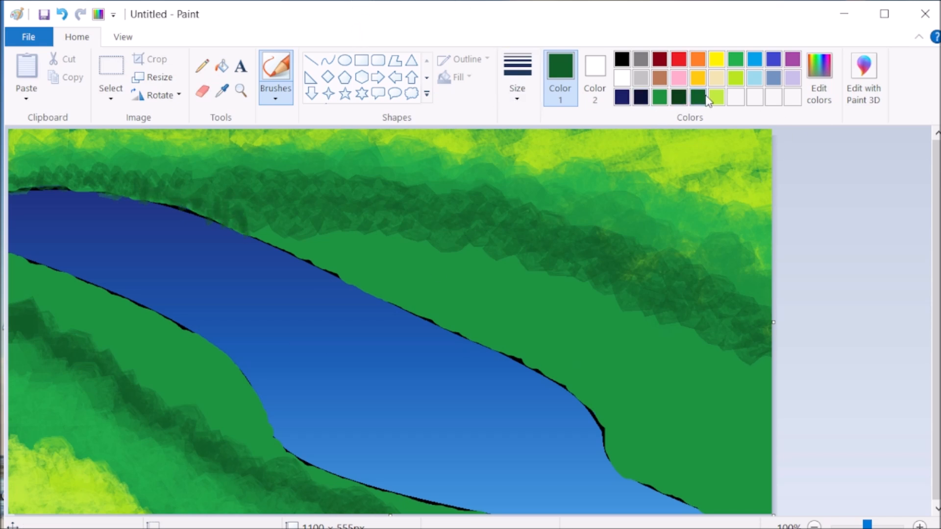
Step: Try dark green strokes with a different brush along the river's lower-left bank and undo them
left_click(275, 96)
left_click(276, 159)
left_click_drag(43, 278, 122, 316)
key("ctrl+z")
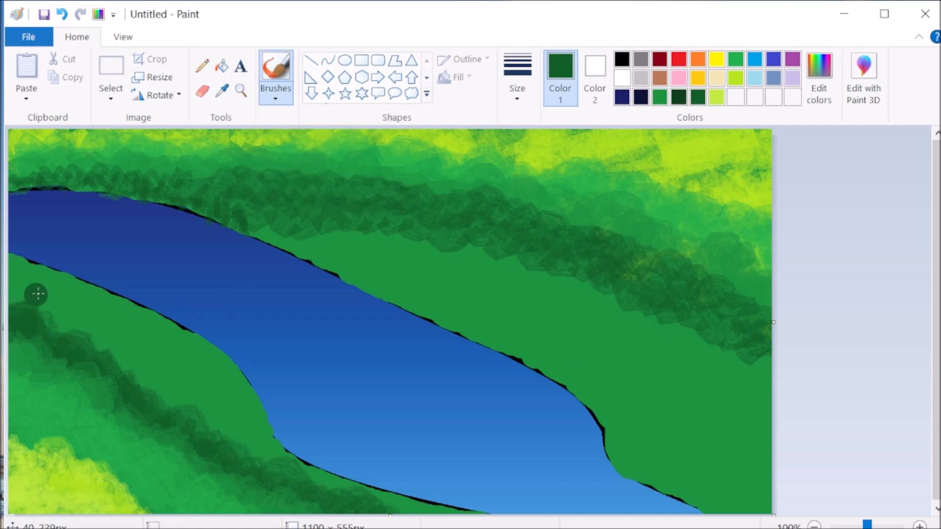
left_click_drag(50, 302, 273, 451)
key("ctrl+z")
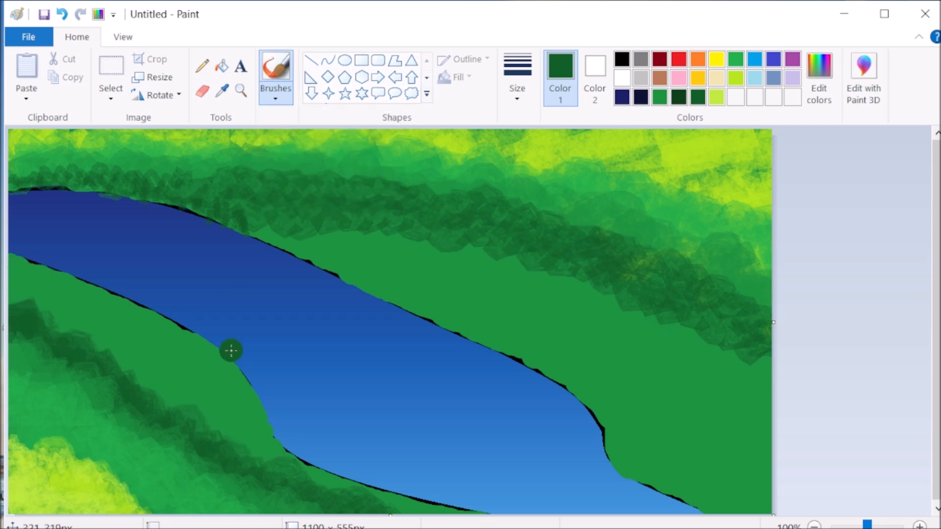
Step: Try a light beige Curve along the river's upper bank and undo it
left_click(717, 78)
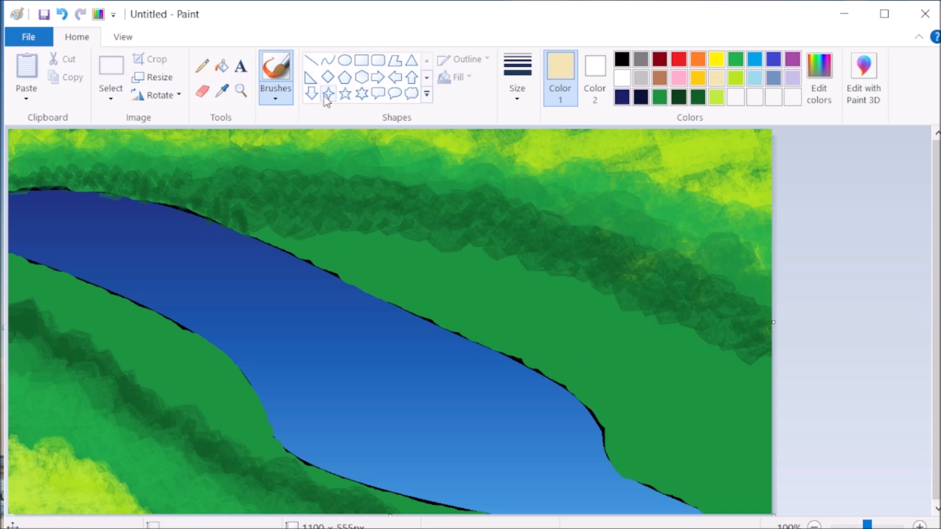
left_click(328, 60)
left_click_drag(9, 194, 712, 516)
left_click_drag(197, 281, 174, 189)
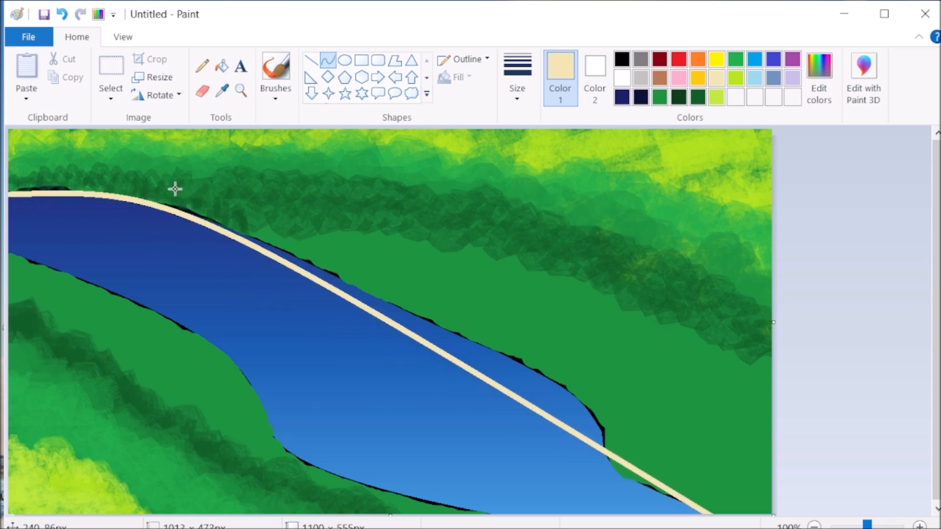
key("ctrl+z")
Step: Set a thinner line size and trace the river's upper bank near the canvas's left edge with a dark green curve
left_click(528, 90)
left_click(556, 198)
left_click(697, 97)
left_click_drag(15, 195, 169, 207)
left_click_drag(75, 196, 74, 185)
left_click(141, 207)
Step: Continue the dark green curves along the river's upper bank, around the bend and down to the canvas's bottom edge
left_click_drag(171, 205, 472, 338)
left_click(219, 223)
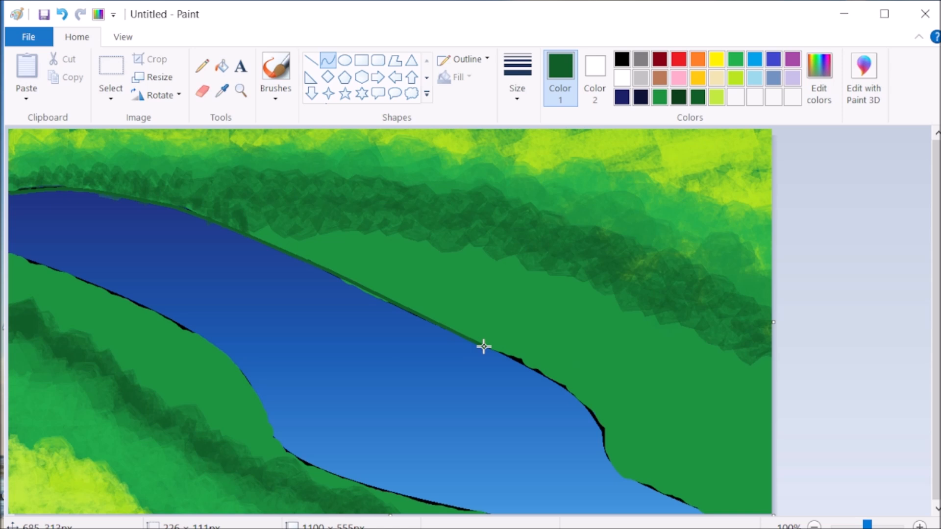
left_click(373, 297)
left_click(548, 307)
left_click_drag(481, 344, 604, 427)
left_click_drag(566, 388, 556, 376)
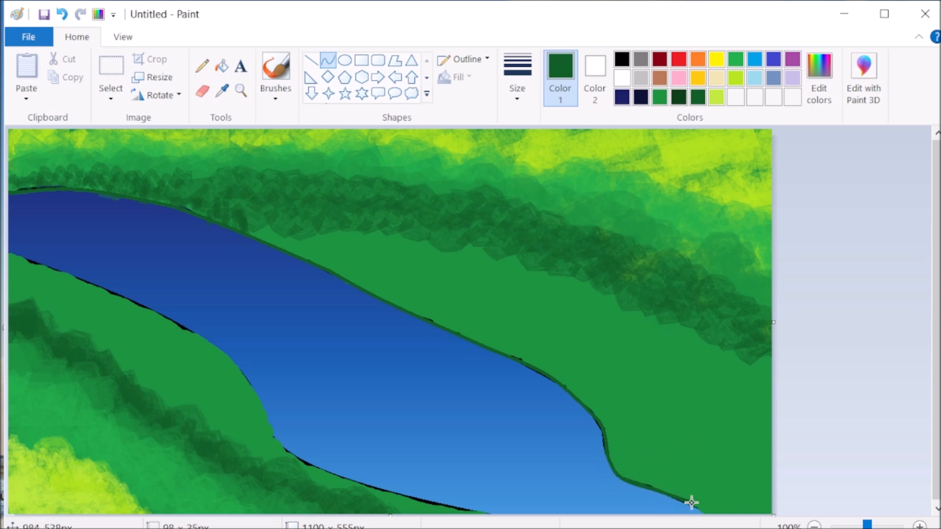
Step: Trace the river's lower bank with dark green curves from the canvas's left edge to its bottom edge
left_click_drag(274, 439, 490, 513)
left_click_drag(405, 481, 357, 488)
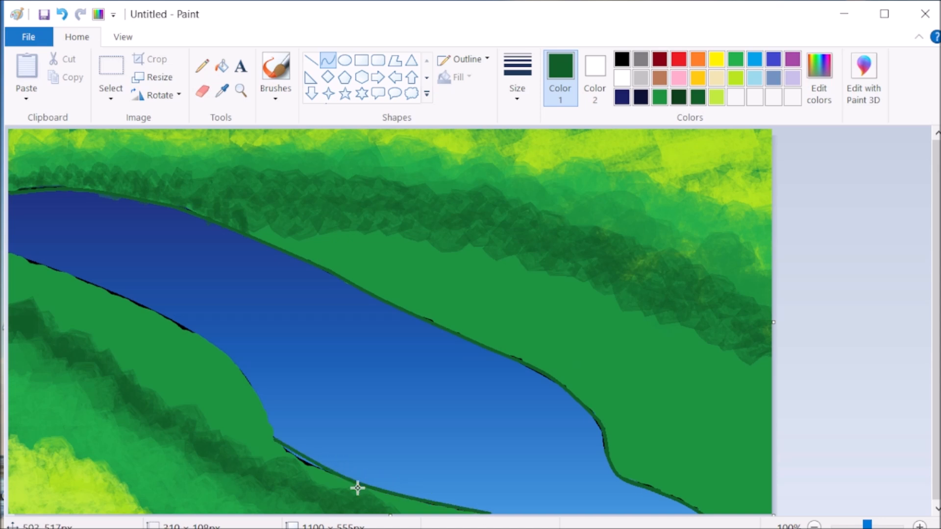
left_click_drag(307, 462, 448, 510)
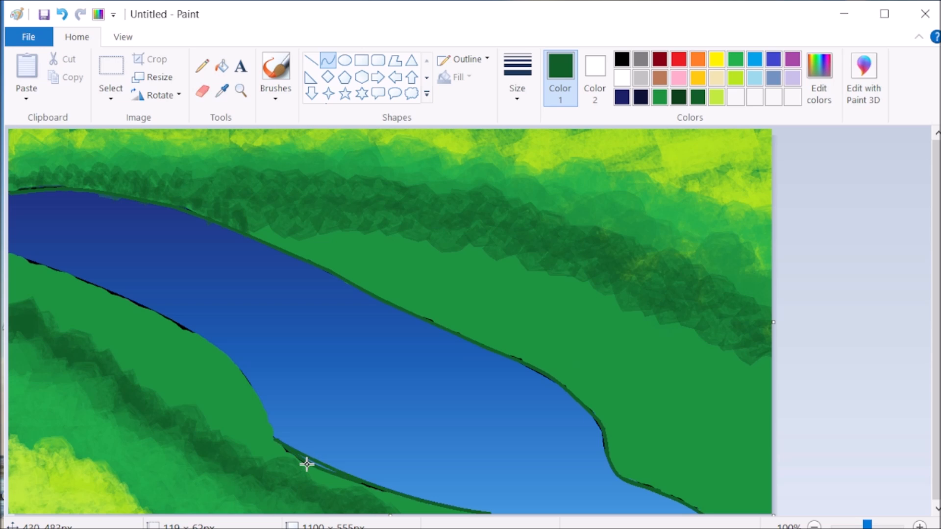
left_click_drag(9, 254, 195, 333)
left_click_drag(88, 296, 91, 282)
left_click(100, 286)
left_click_drag(193, 333, 275, 437)
left_click_drag(232, 383, 243, 364)
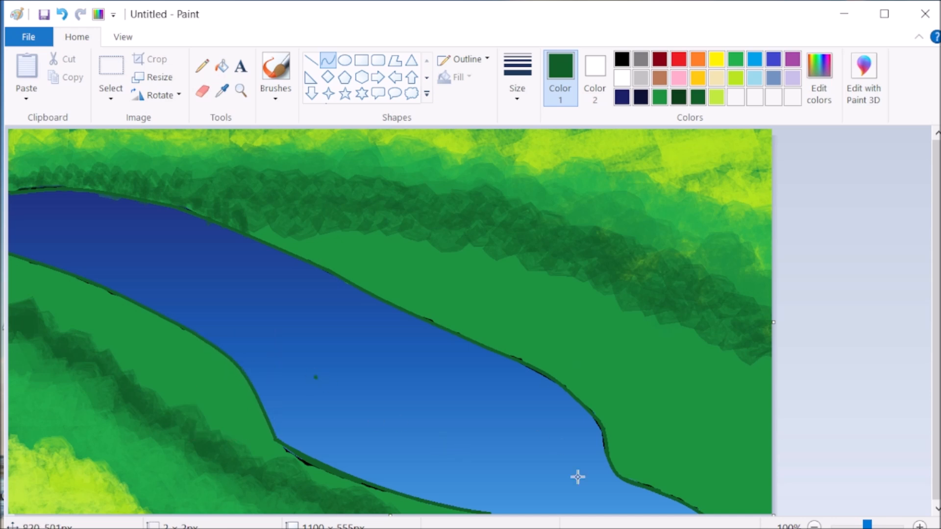
Step: Try a diamond with solid light beige fill over the river and undo it
left_click(715, 79)
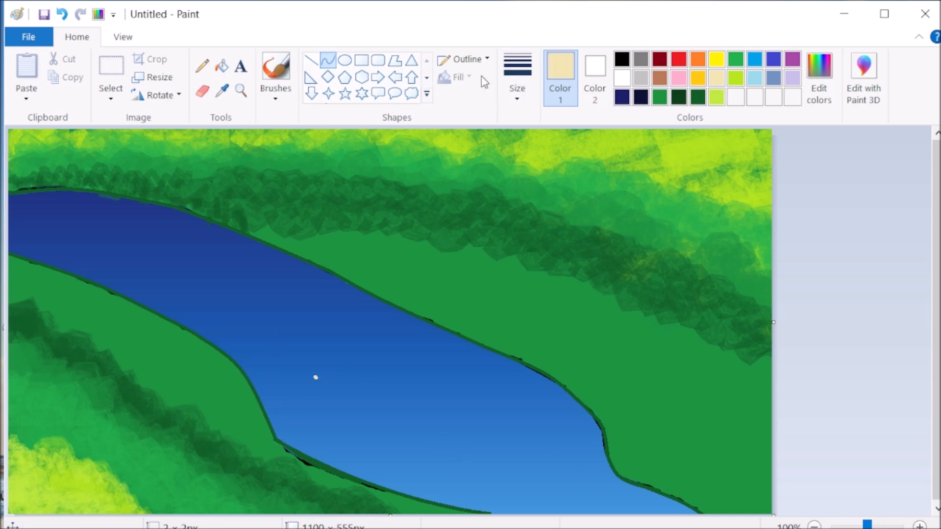
left_click(278, 70)
left_click(328, 77)
left_click(456, 77)
left_click(471, 115)
left_click(595, 79)
left_click_drag(138, 315, 188, 358)
key("ctrl+z")
left_click_drag(165, 265, 523, 476)
key("ctrl+z")
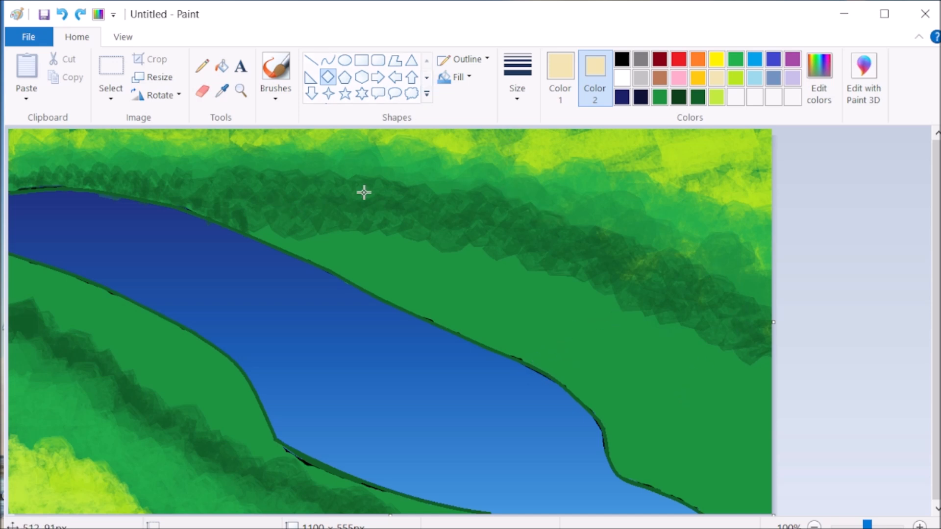
Step: Switch to the Line tool and set both Color 1 and Color 2 to black
left_click(310, 59)
left_click(621, 59)
left_click(560, 79)
left_click(621, 59)
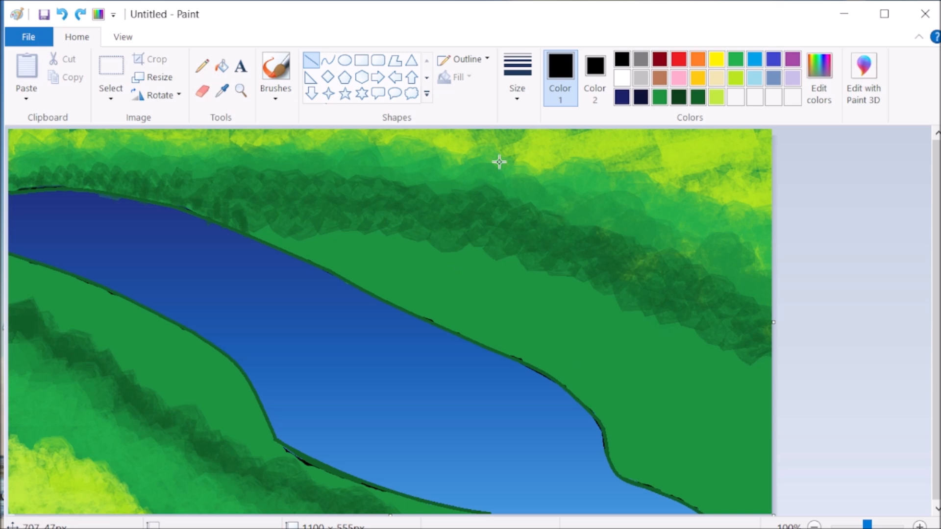
Step: Draw a slanted light beige bench frame with four short legs on the upper bank using straight lines
left_click(717, 79)
left_click_drag(445, 264, 601, 325)
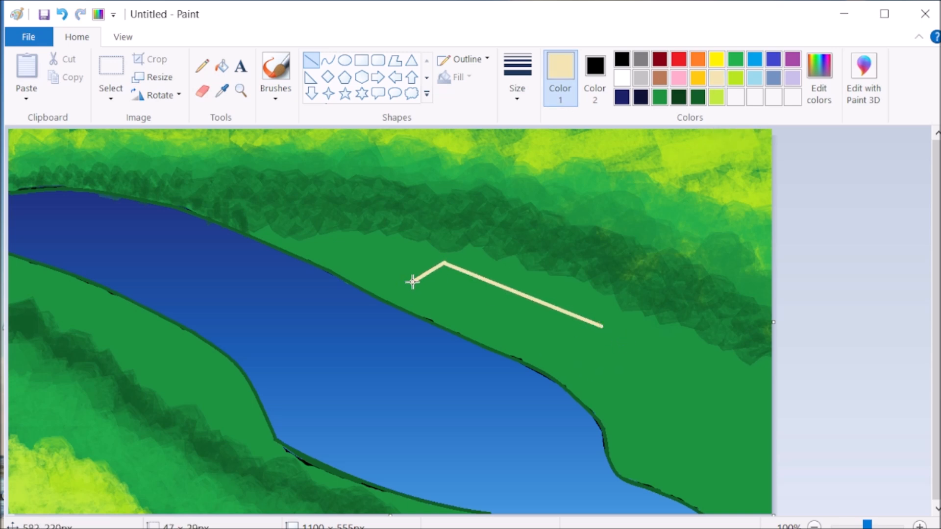
left_click_drag(417, 280, 580, 348)
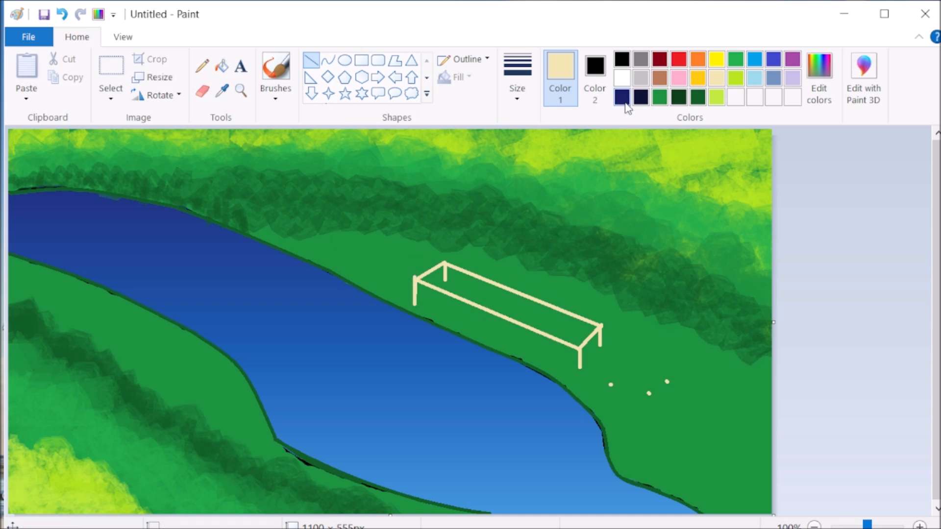
Step: Draw black slats lengthwise inside the beige bench frame, and undo the slats and the whole frame
left_click(621, 59)
left_click_drag(438, 266, 594, 331)
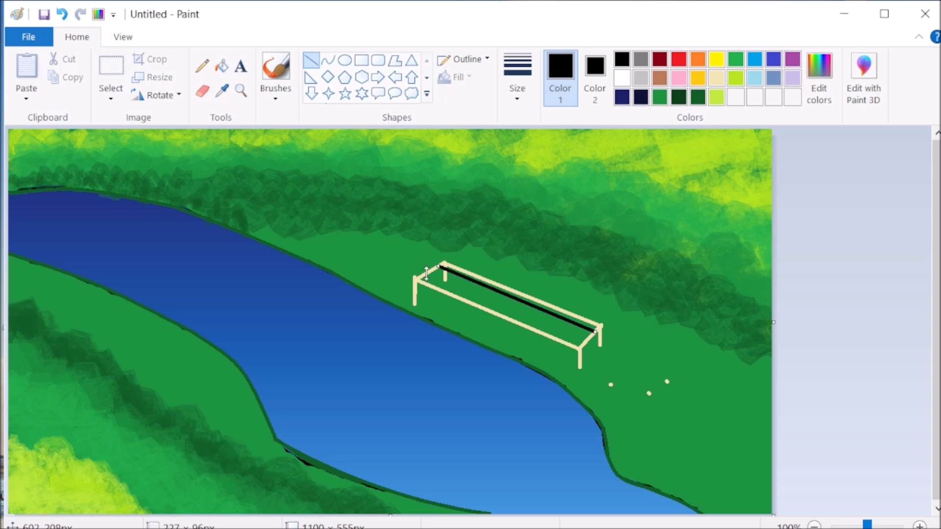
left_click_drag(427, 273, 587, 341)
left_click(61, 14)
left_click(61, 13)
left_click(61, 14)
left_click(62, 14)
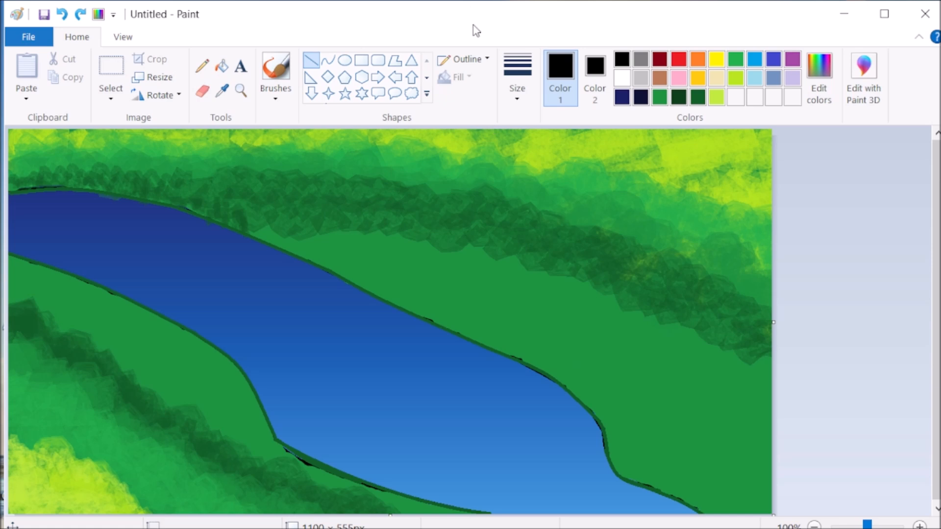
Step: Draw a solid black rectangle about 197 px wide and position it on the upper bank above the river's middle
left_click(362, 61)
left_click(457, 77)
left_click(471, 117)
left_click_drag(443, 271, 526, 309)
key("ctrl+z")
left_click_drag(480, 269, 625, 315)
left_click_drag(574, 293, 524, 290)
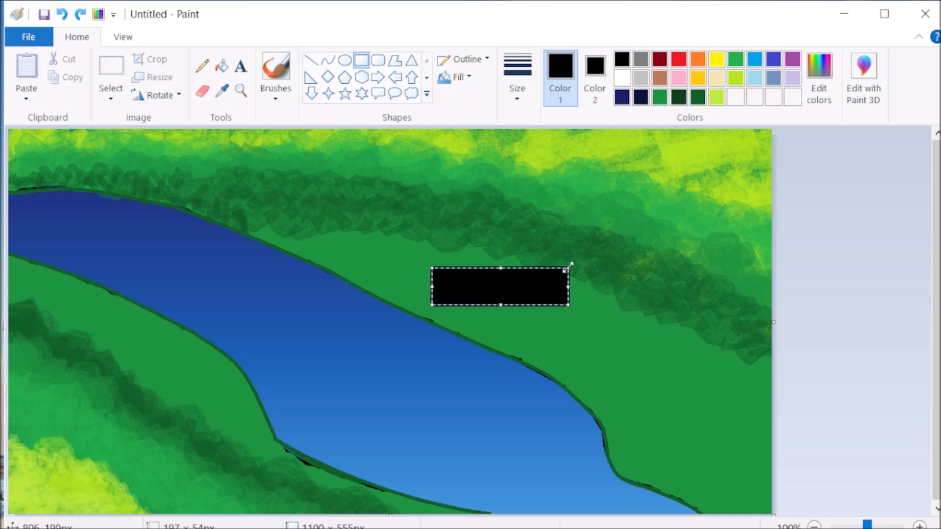
left_click_drag(569, 268, 494, 274)
left_click(464, 173)
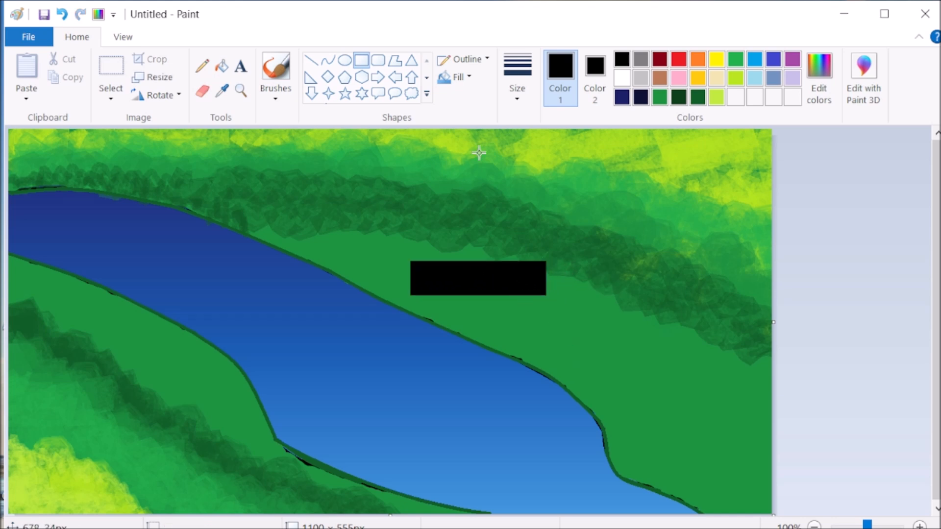
Step: Draw black vertical posts about 67 px high on the rectangle's upper corners and join them with three horizontal rails
left_click(310, 60)
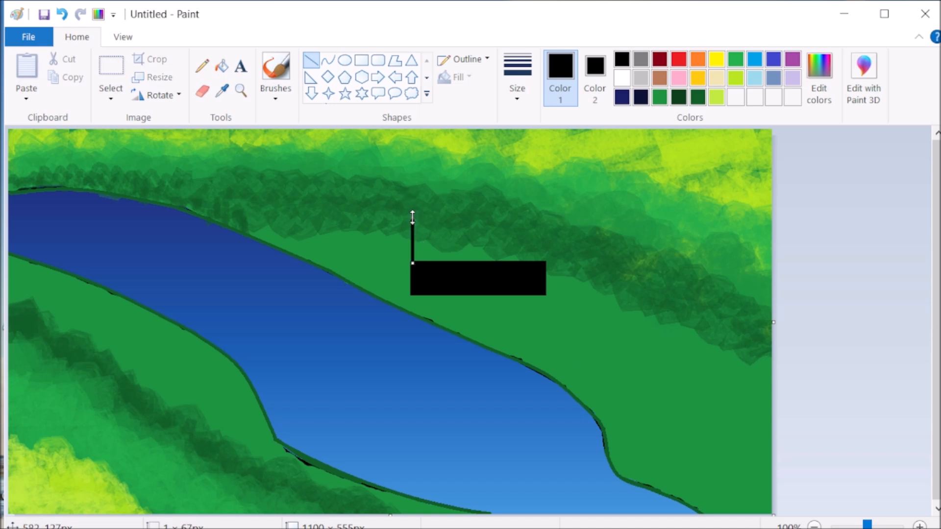
left_click_drag(412, 217, 536, 220)
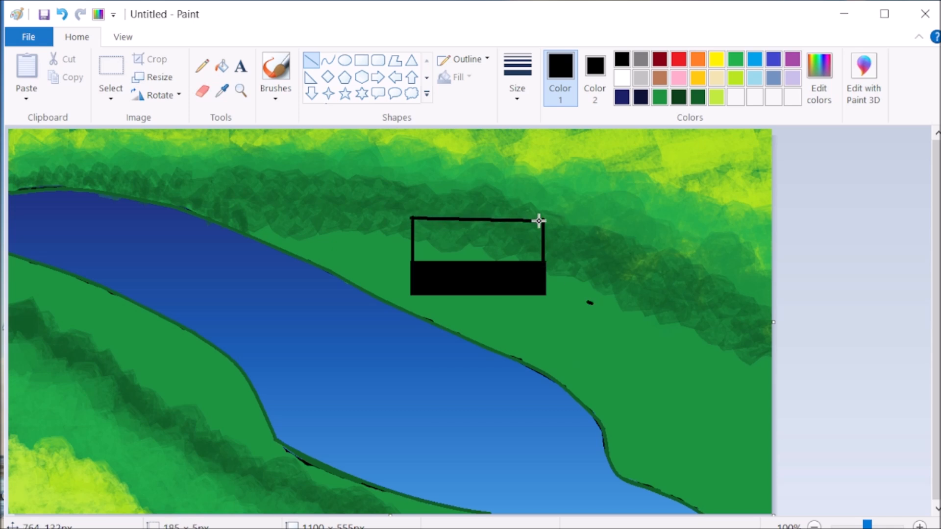
left_click_drag(411, 218, 545, 230)
key("ctrl+z")
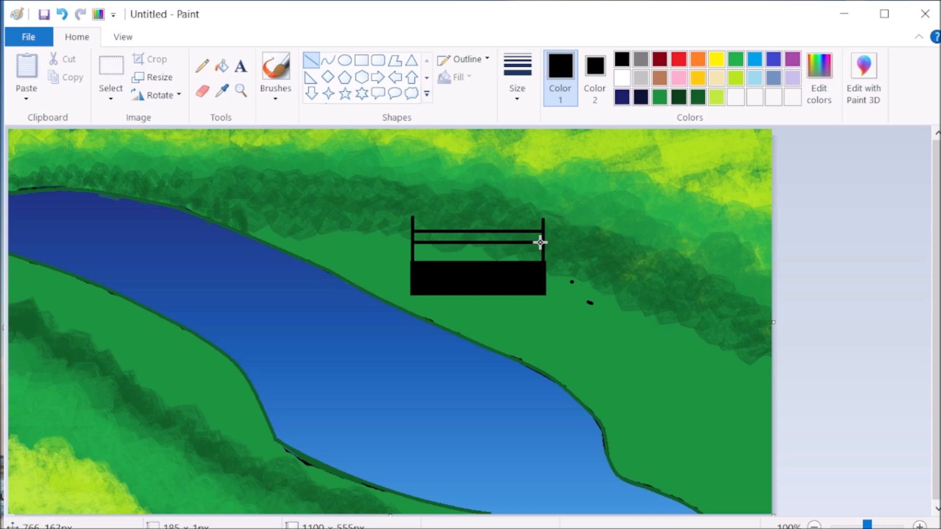
left_click_drag(413, 255, 541, 252)
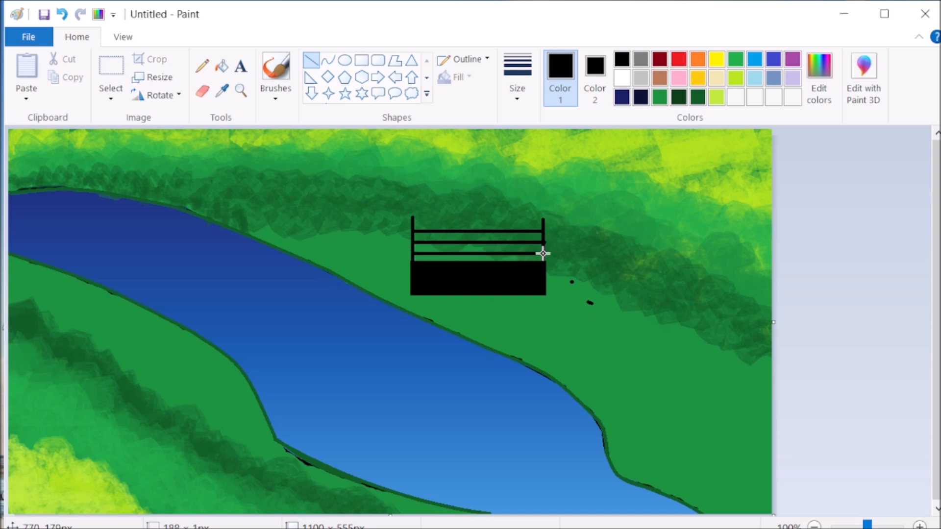